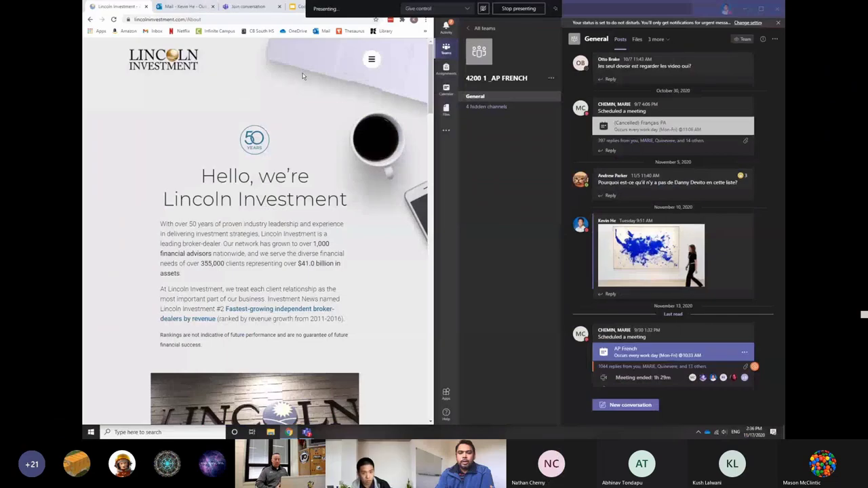
Switch to the Coding Club Meeting 11/17/2020 tab and present it full screen
left_click(300, 7)
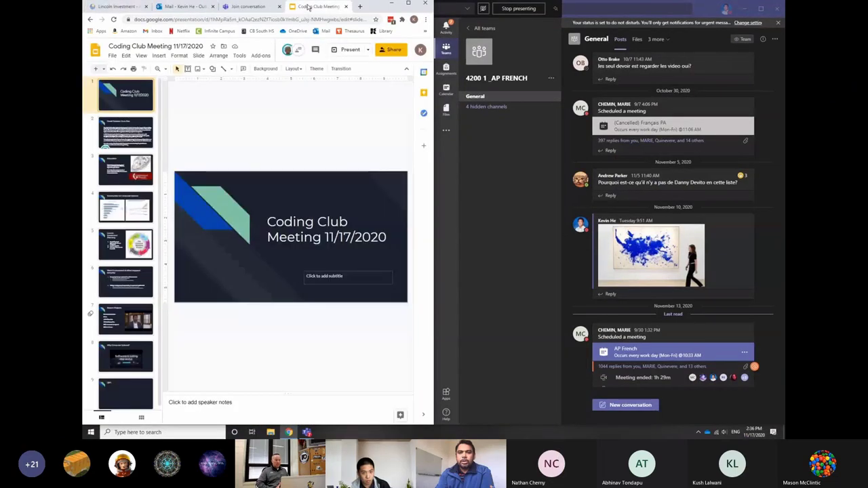
left_click(349, 53)
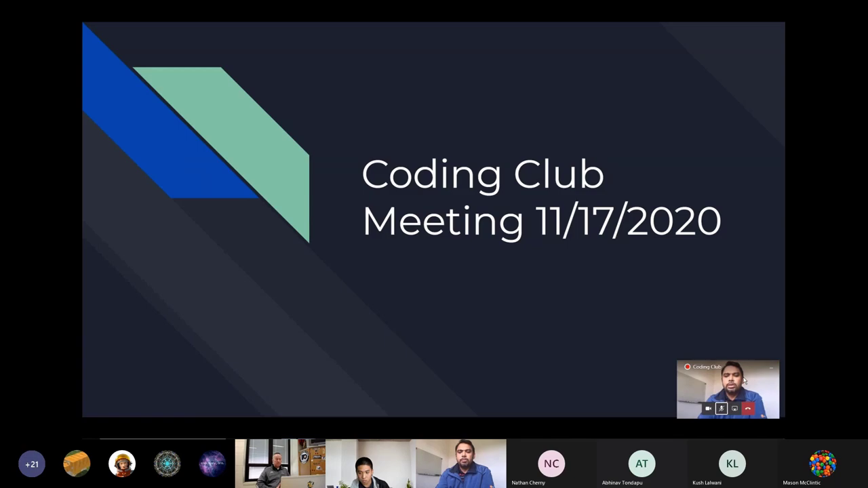
Hide the floating Meet window, lower the volume, and advance to 'Guest Speaker: Guru Rao'
left_click(771, 371)
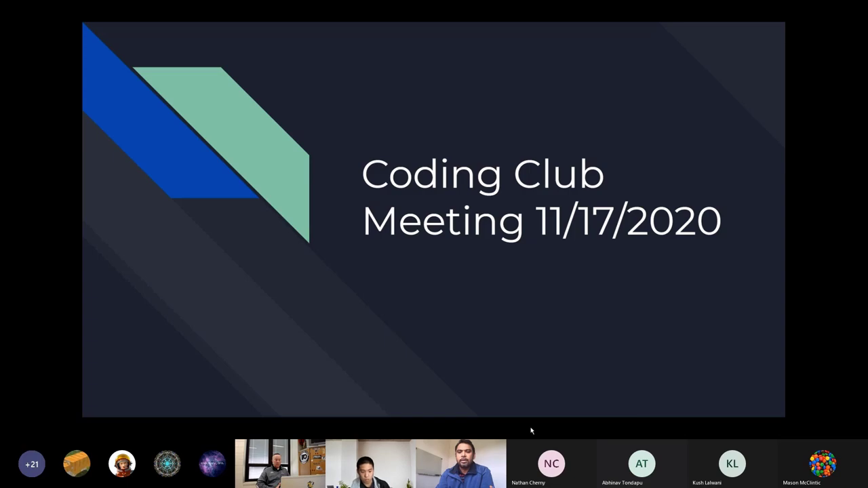
key("XF86AudioLowerVolume")
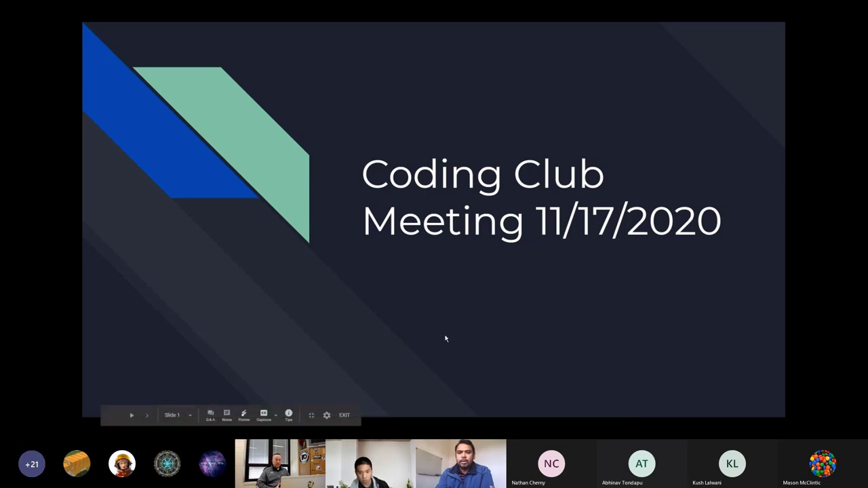
key("Right")
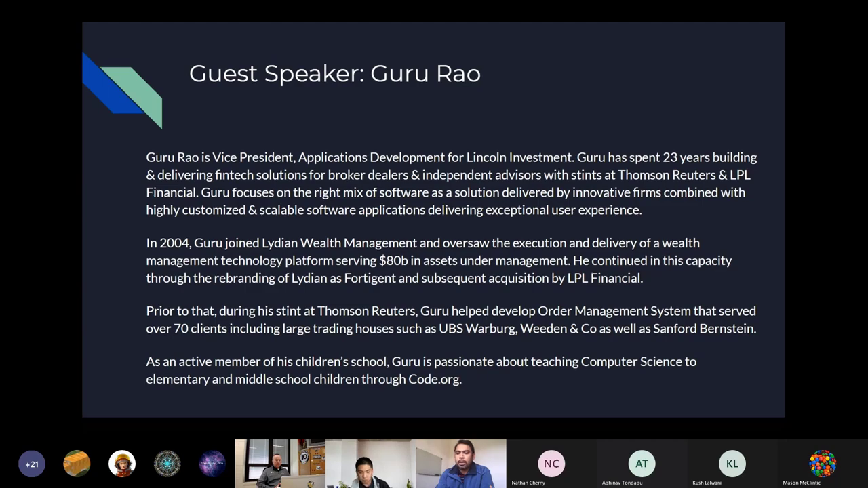
Lower the meeting volume while the deck reaches 'Introduction to Computer Science'
key("XF86AudioLowerVolume")
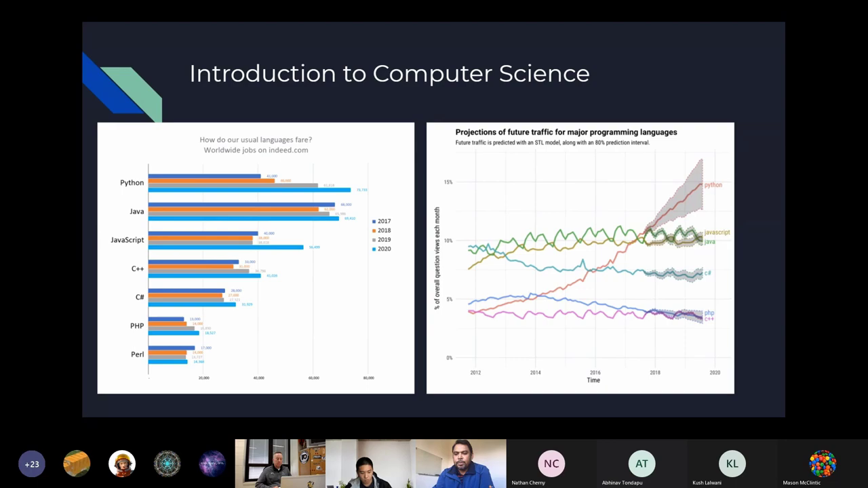
mouse_move(506, 411)
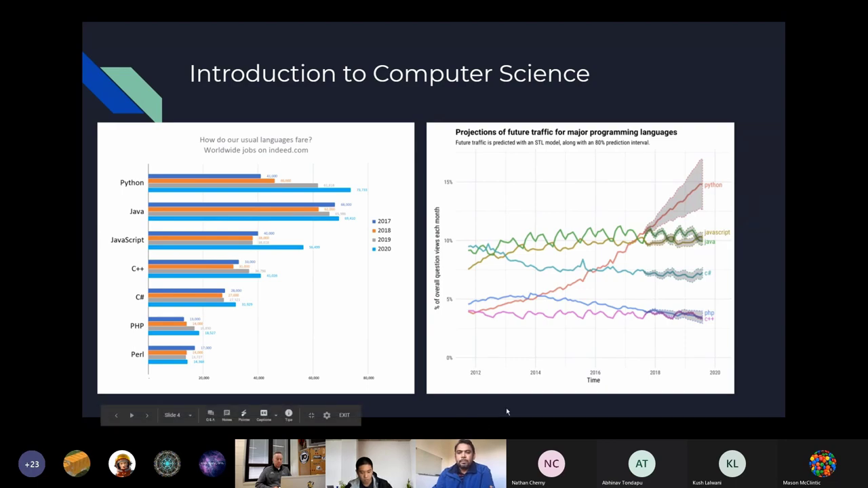
key("Right")
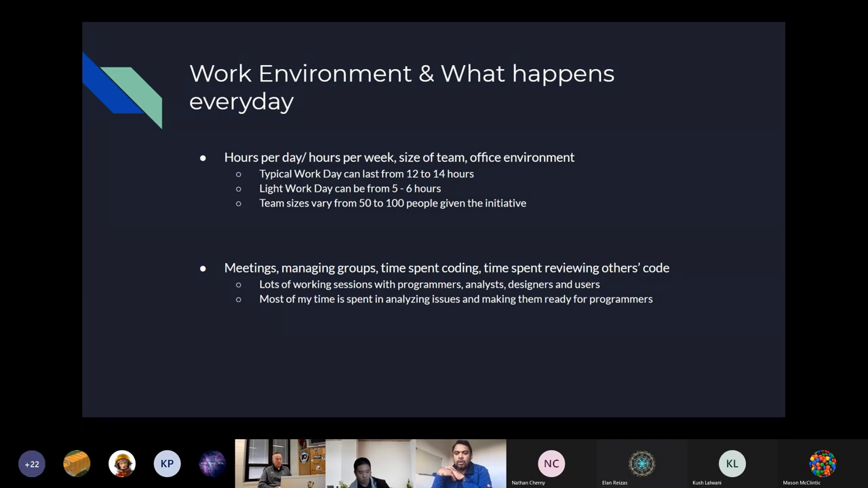
key("super")
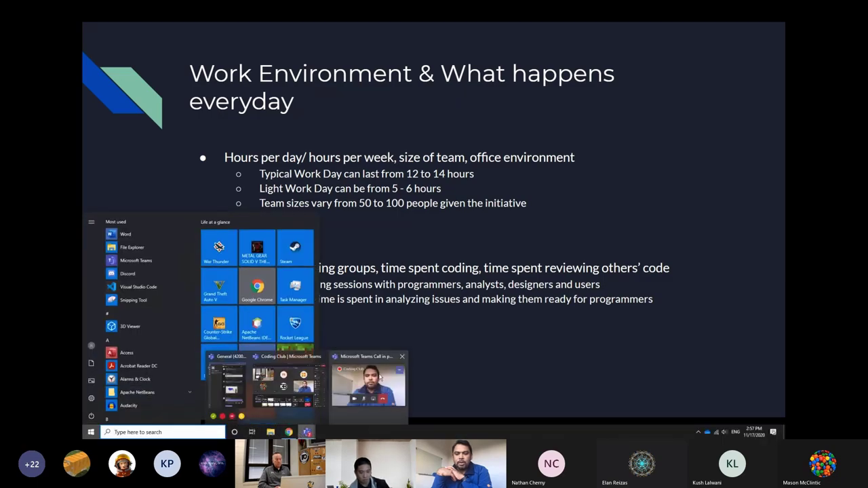
Switch back to the Microsoft Teams Call window over the shared slide
left_click(379, 374)
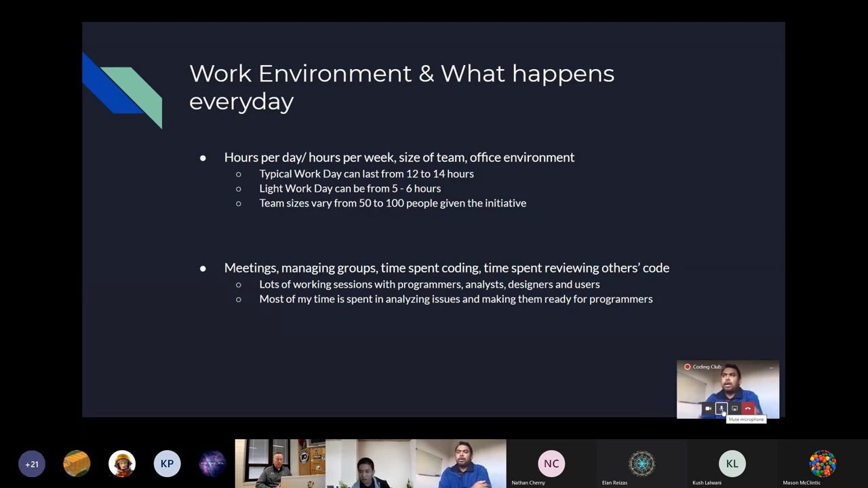
Mute your microphone while slide 6, 'Work Environment & What happens everyday', stays shared
left_click(722, 410)
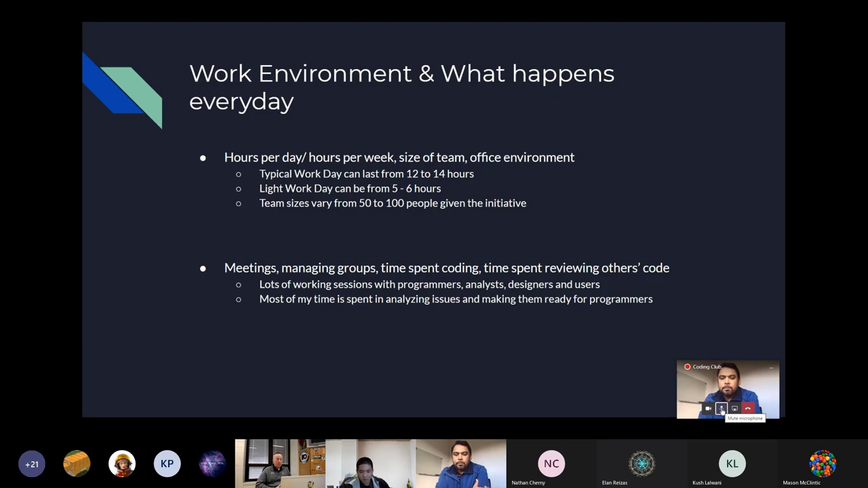
Advance to Recent Projects, hide the meeting self-view window, and start the embedded project video
left_click(624, 339)
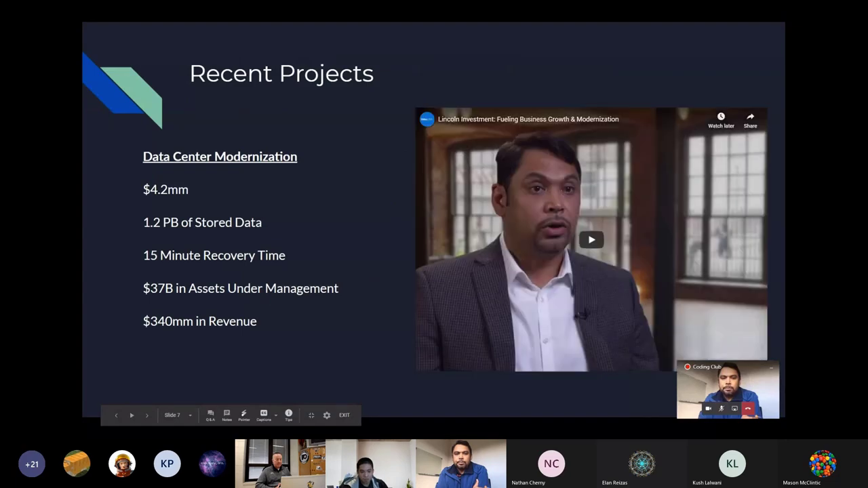
left_click(771, 372)
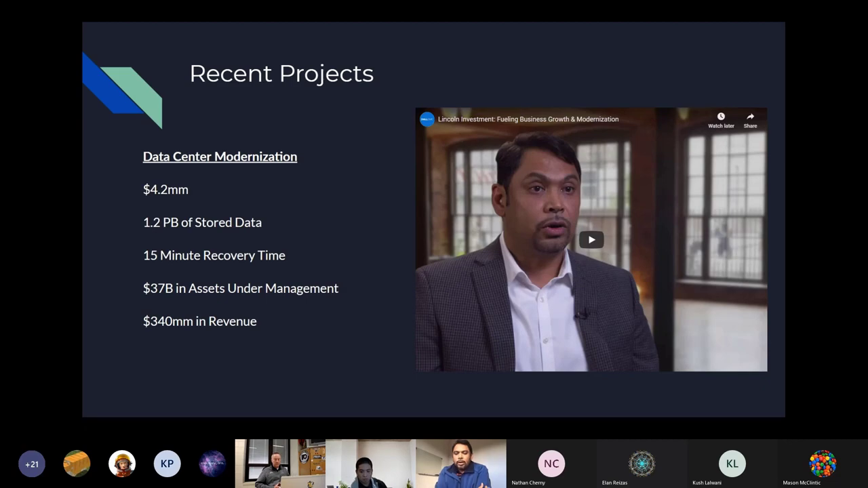
key("Right")
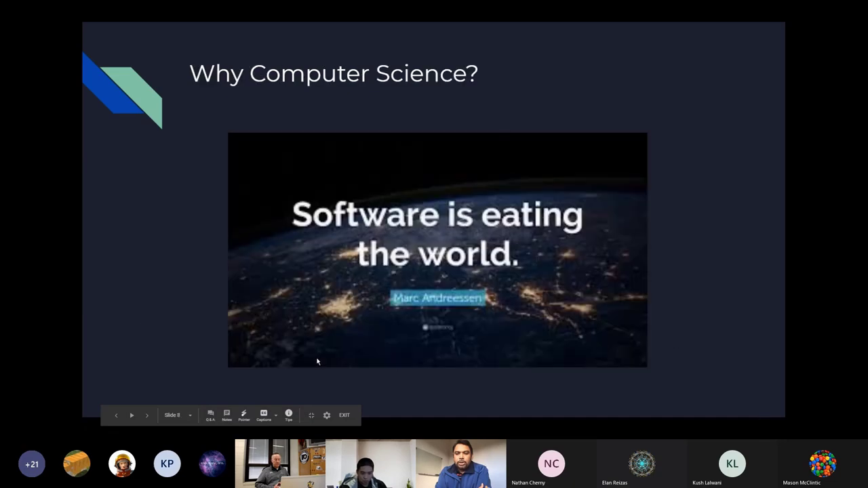
Advance the slideshow to slide 8, 'Why Computer Science?'
key("Right")
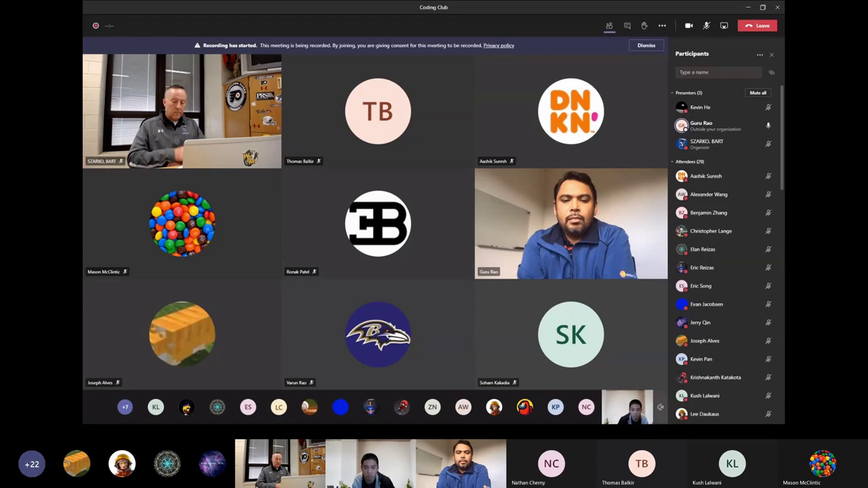
Briefly unmute, then mute your microphone again so the guest speaker can talk
left_click(706, 27)
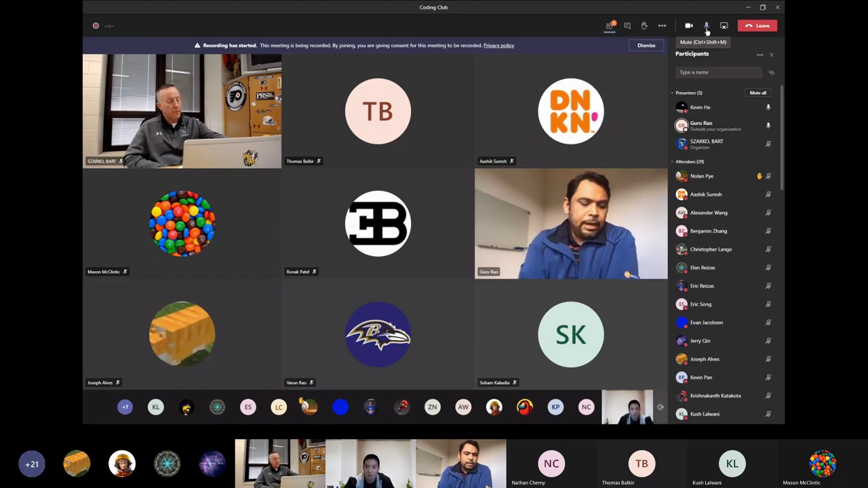
left_click(707, 29)
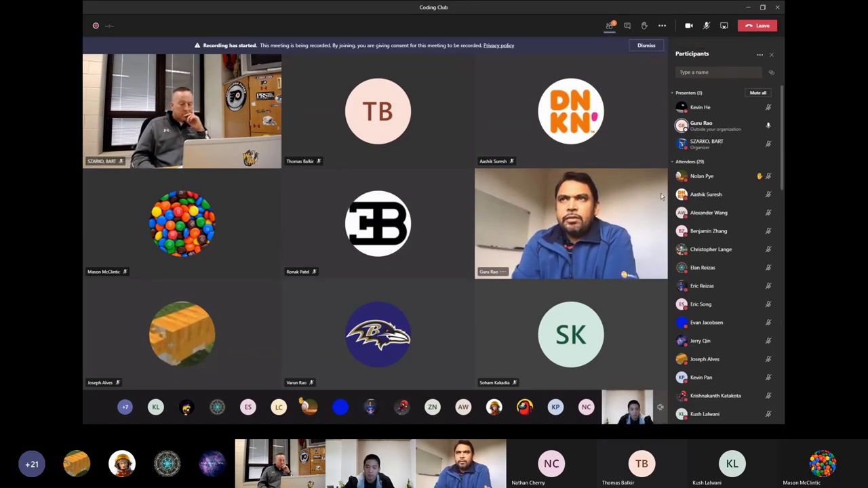
mouse_move(718, 143)
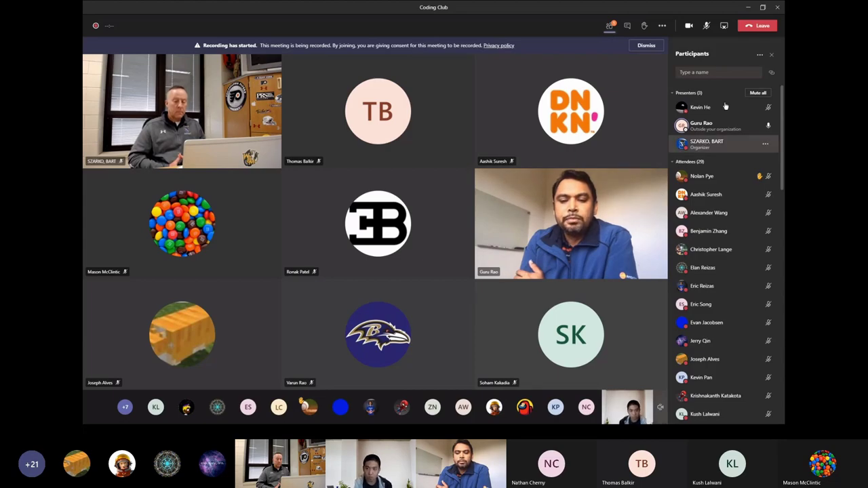
left_click(705, 26)
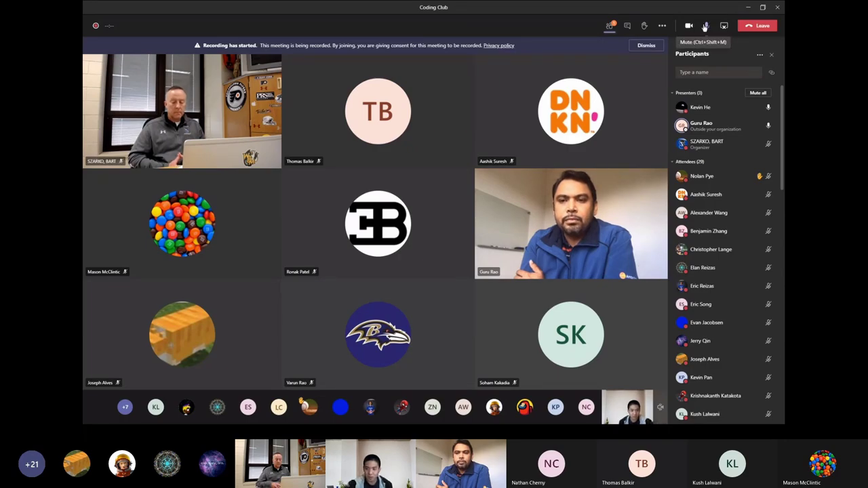
left_click(705, 26)
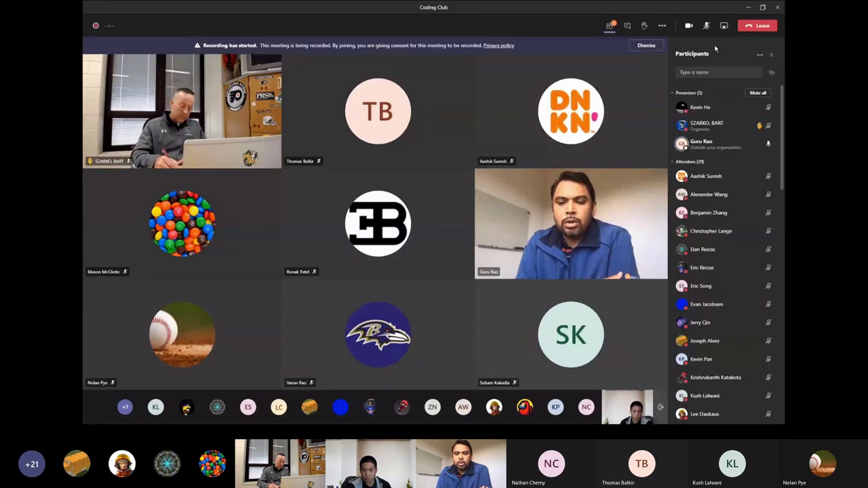
left_click(707, 28)
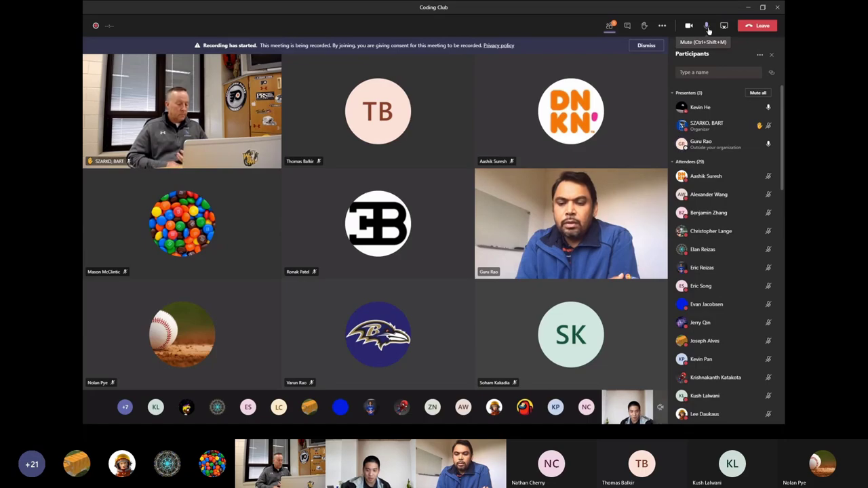
left_click(707, 27)
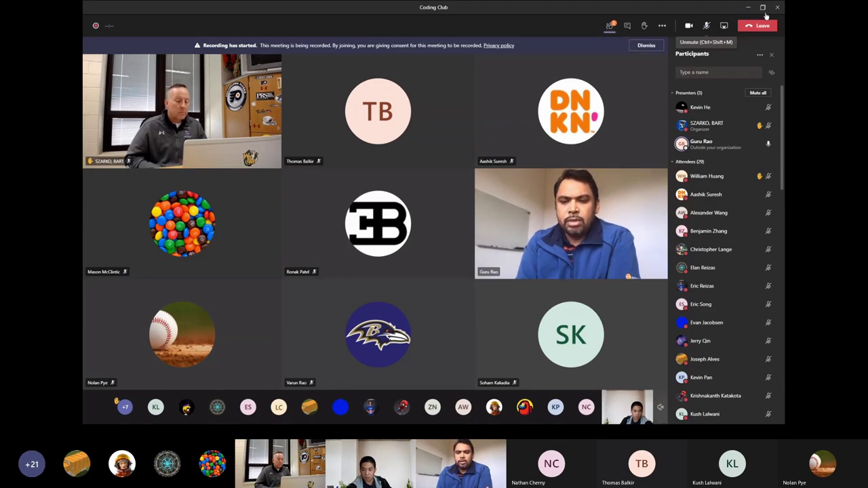
scroll(757, 194, "down", 5)
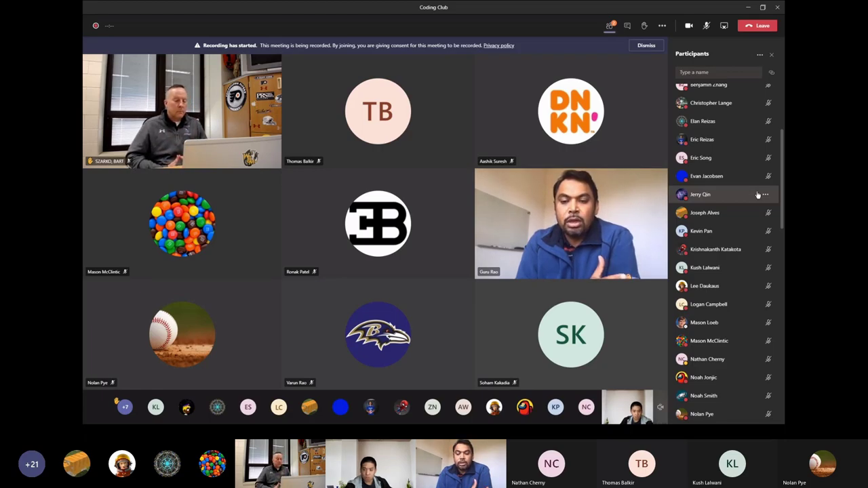
Dismiss the 'Recording has started' banner above the participant gallery
left_click(646, 46)
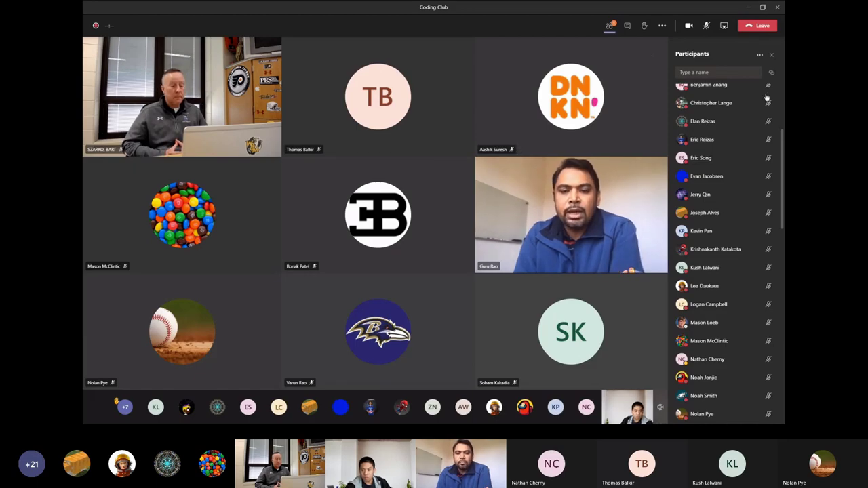
left_click_drag(781, 139, 783, 73)
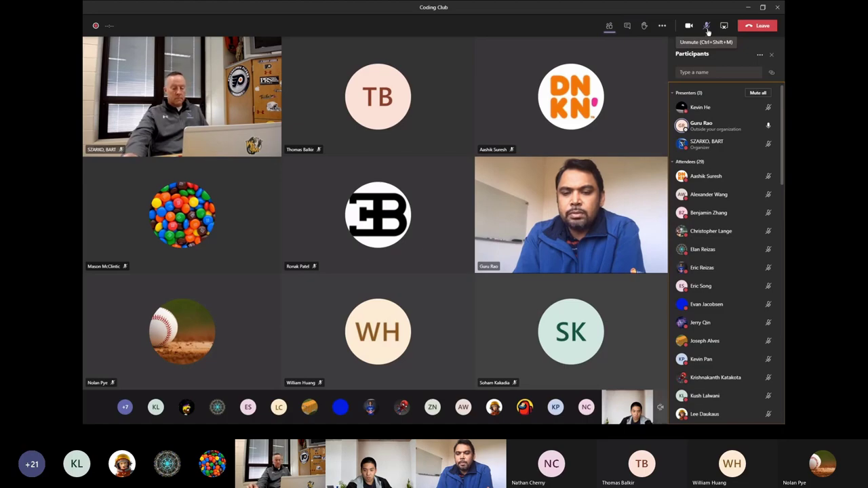
left_click(707, 31)
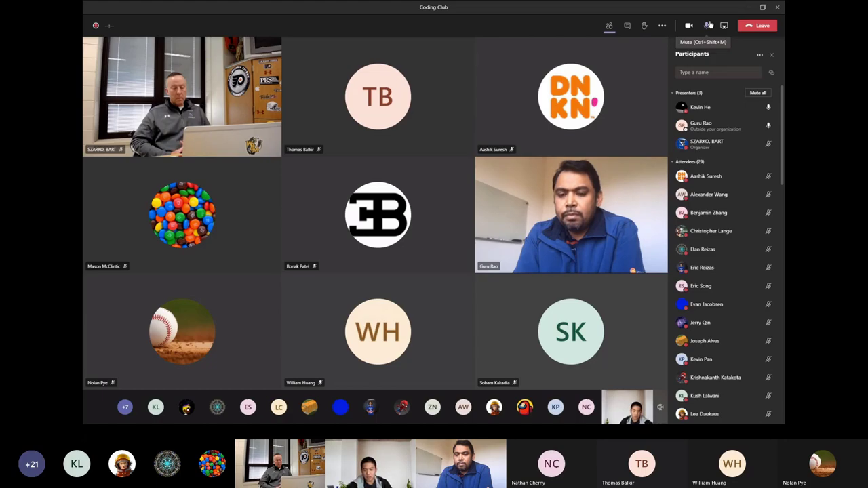
left_click(707, 26)
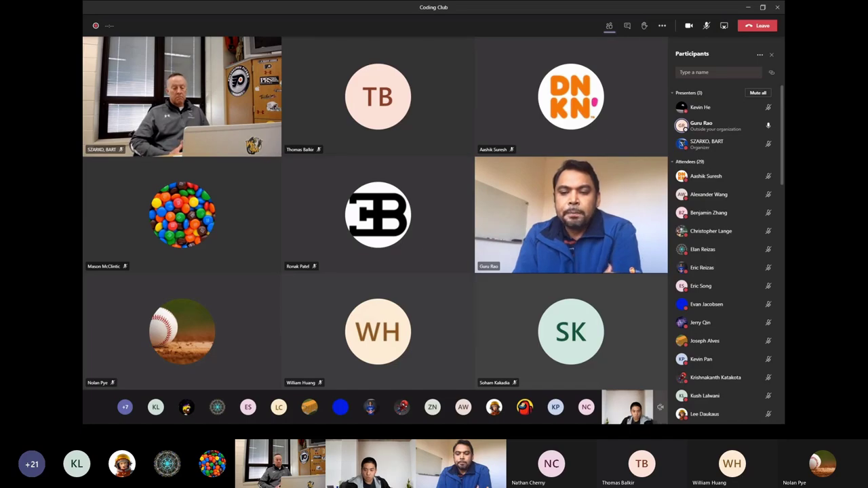
left_click(708, 26)
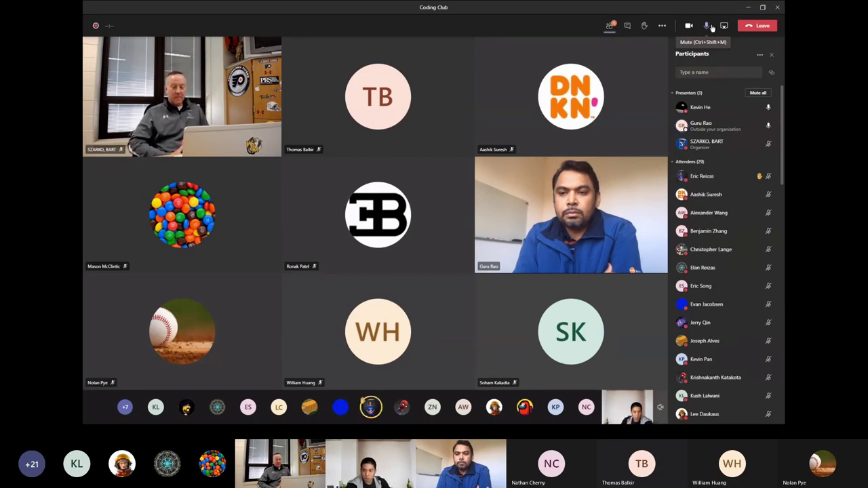
left_click(708, 26)
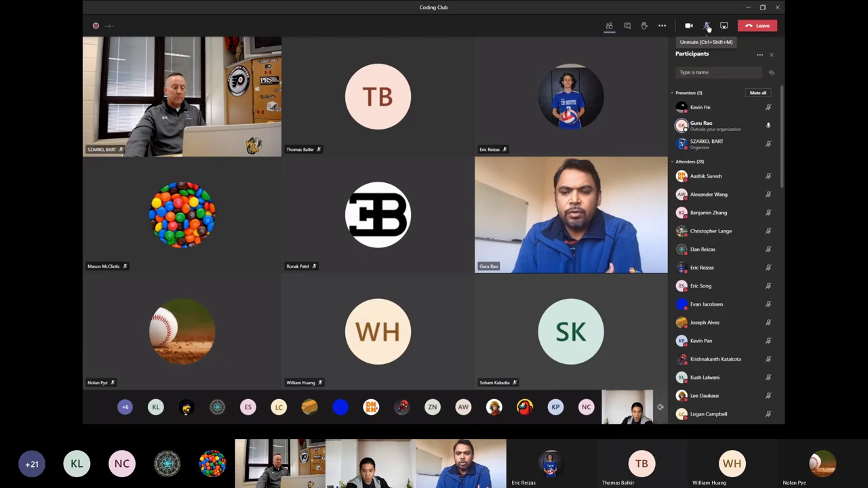
Toggle your microphone unmuted, muted, then unmuted again to address the group
left_click(709, 29)
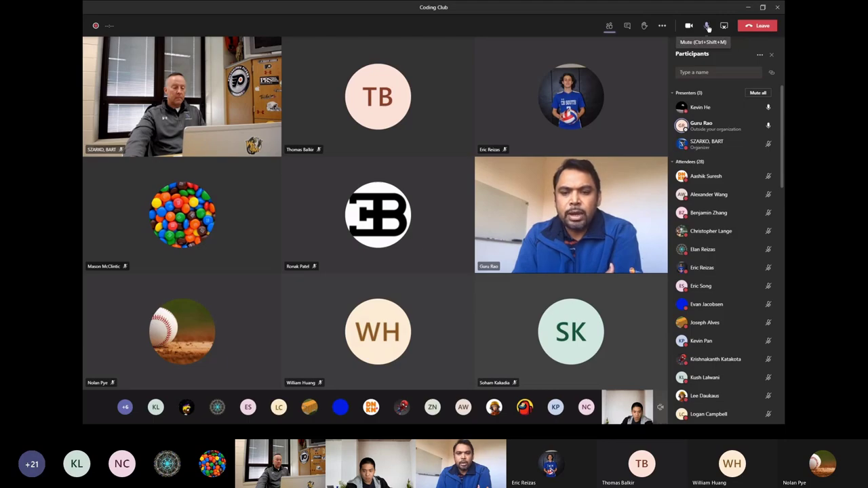
left_click(708, 29)
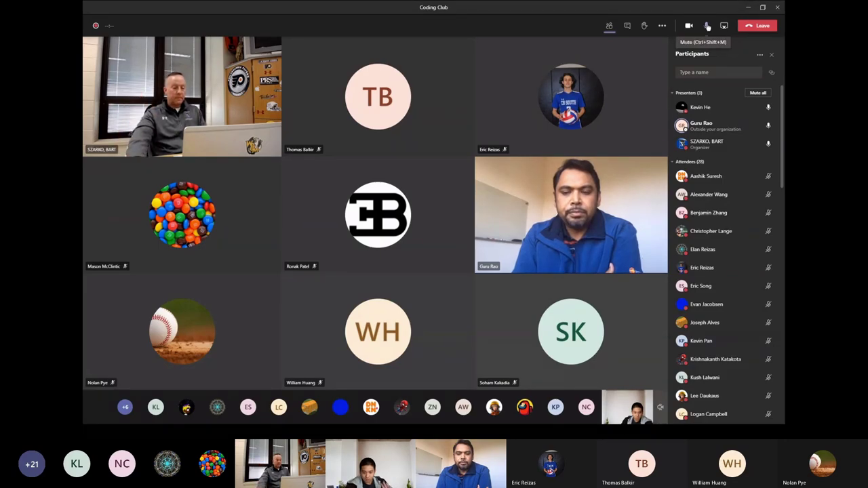
left_click(707, 27)
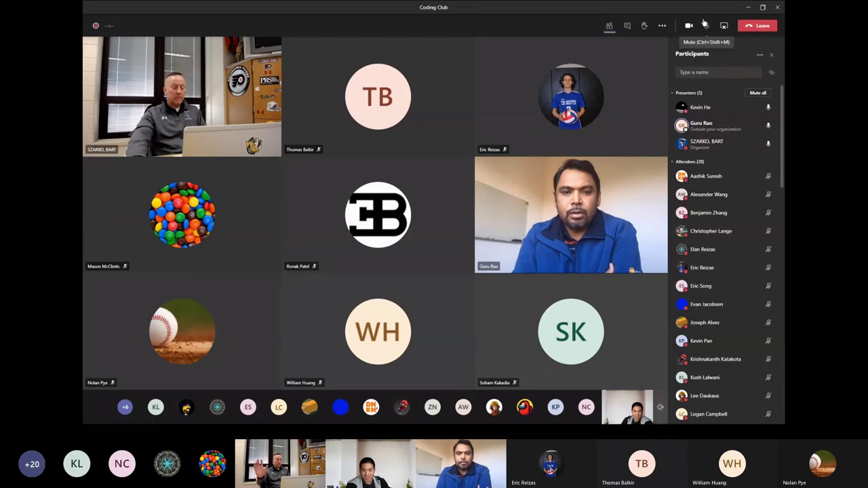